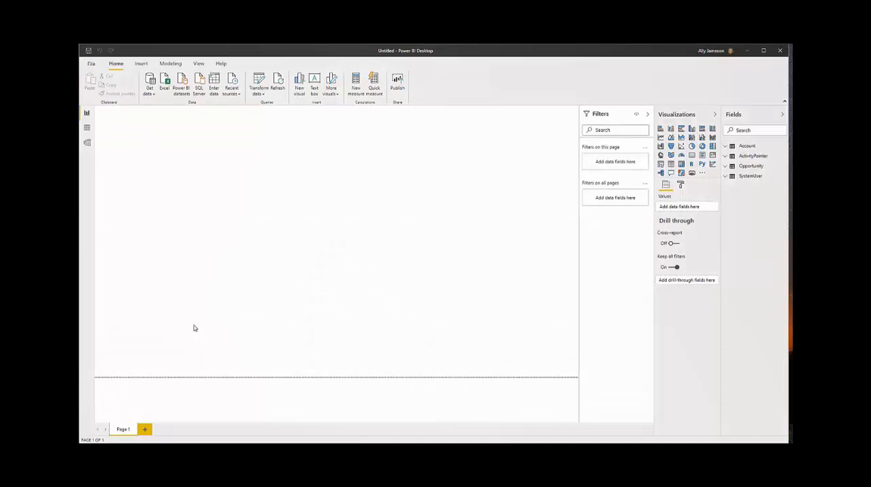
# - In the model diagram, move Opportunity below Account and ActivityPointer, place SystemUser beside it, and shift ActivityPointer slightly away from Account
pyautogui.click(87, 143)
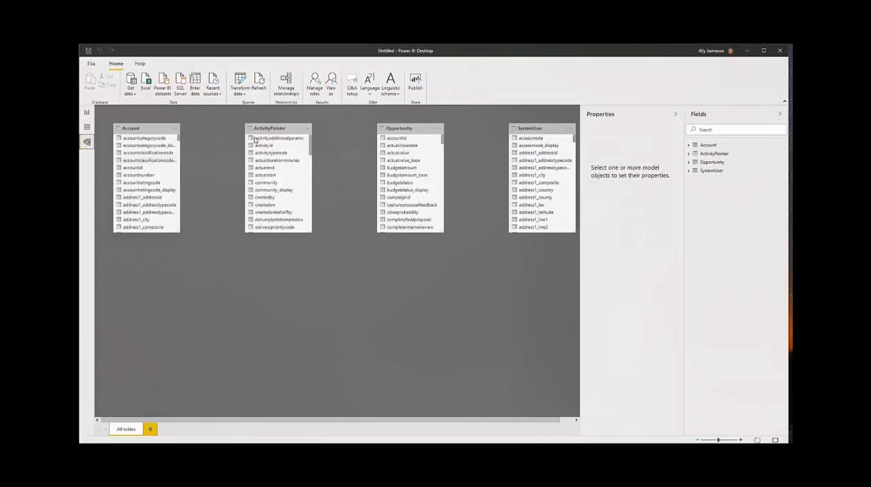
pyautogui.moveTo(395, 128); pyautogui.dragTo(209, 273)
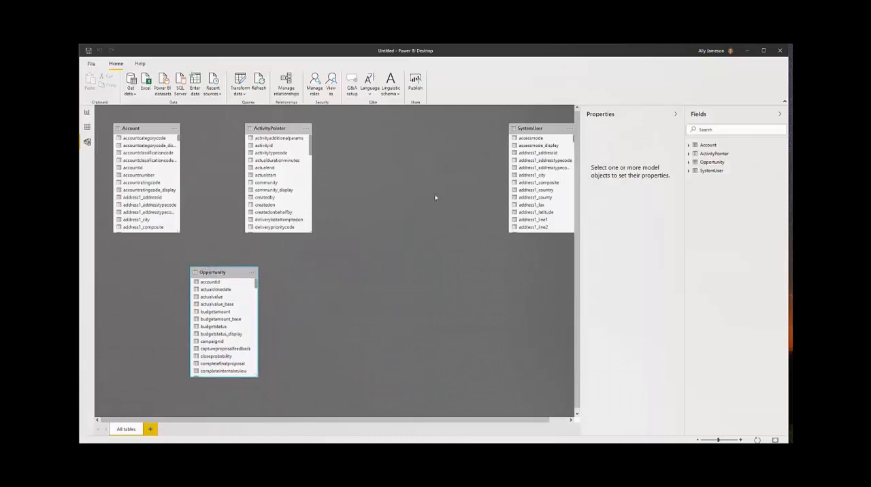
pyautogui.moveTo(536, 129); pyautogui.dragTo(358, 256)
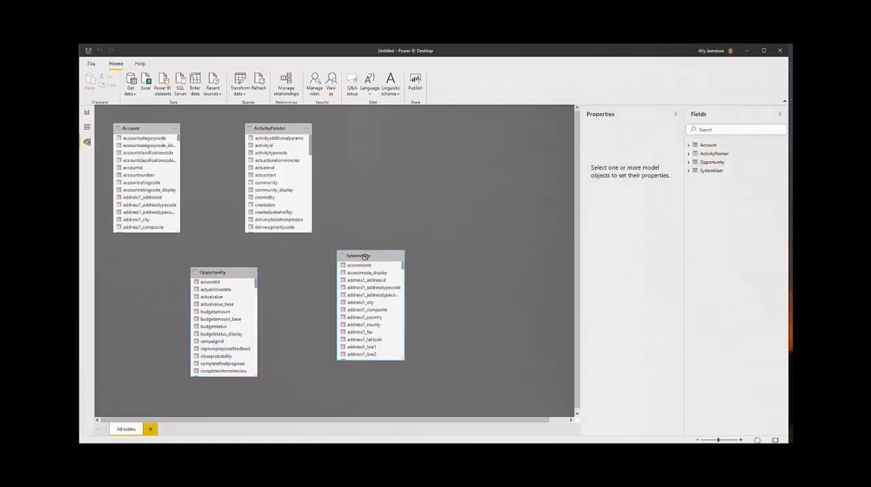
pyautogui.moveTo(284, 130); pyautogui.dragTo(291, 130)
# - Relate accountid in Account to accountid in Opportunity, and ownerid in ActivityPointer to systemuserid in SystemUser
pyautogui.moveTo(143, 170); pyautogui.dragTo(212, 285)
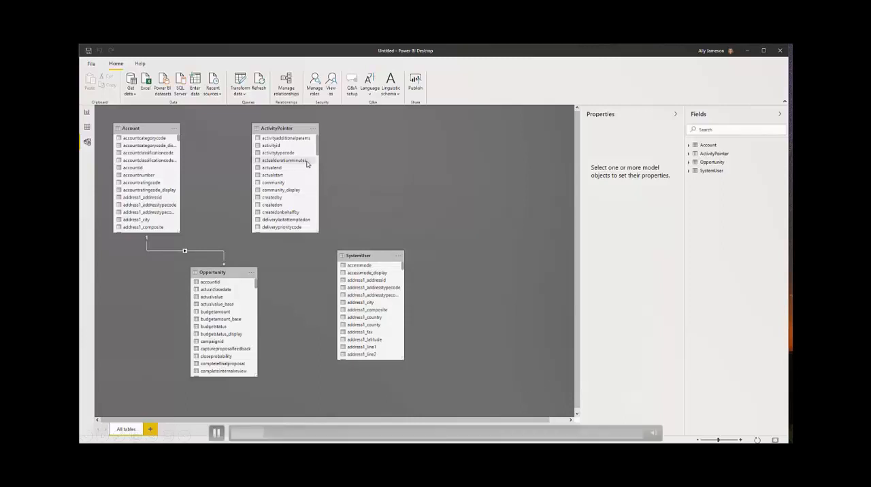
pyautogui.scroll(-4, 306, 166)
pyautogui.scroll(-4, 306, 166)
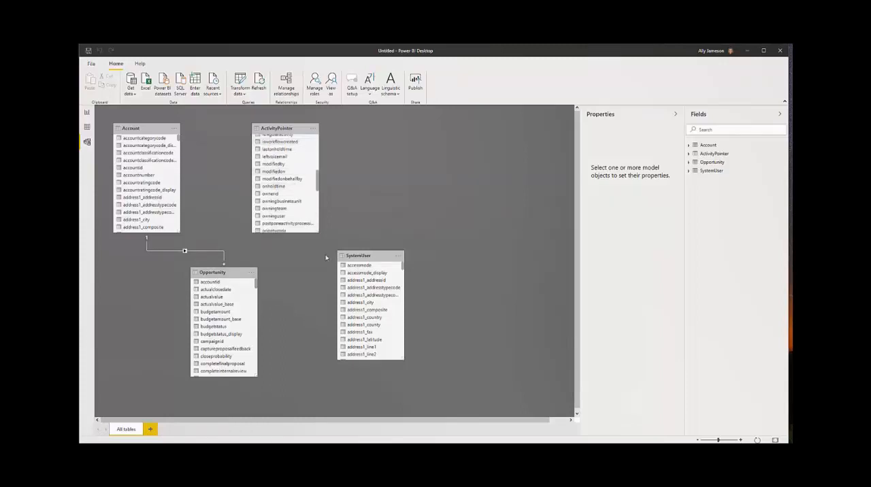
pyautogui.scroll(-10, 383, 307)
pyautogui.moveTo(403, 288); pyautogui.dragTo(403, 348)
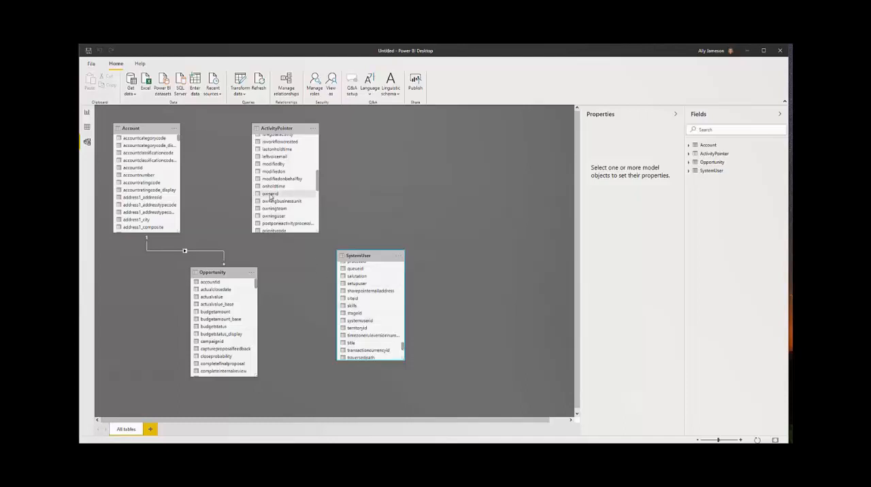
pyautogui.moveTo(270, 196); pyautogui.dragTo(360, 326)
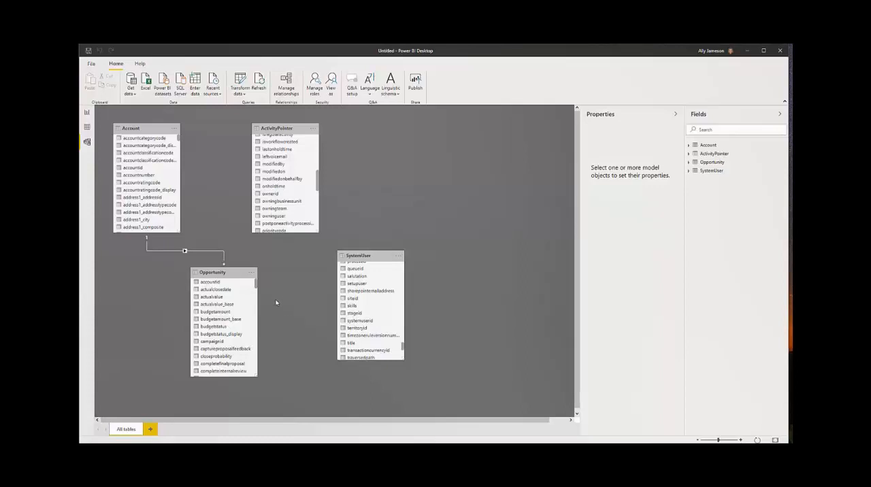
# - Create a relationship from ownerid in the Opportunity table to systemuserid in the SystemUser table
pyautogui.scroll(-3, 234, 300)
pyautogui.scroll(-10, 235, 300)
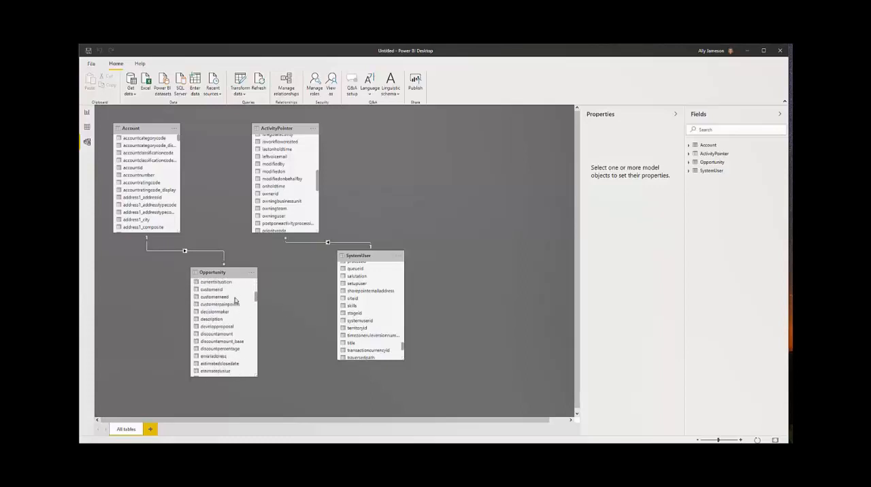
pyautogui.scroll(-4, 235, 300)
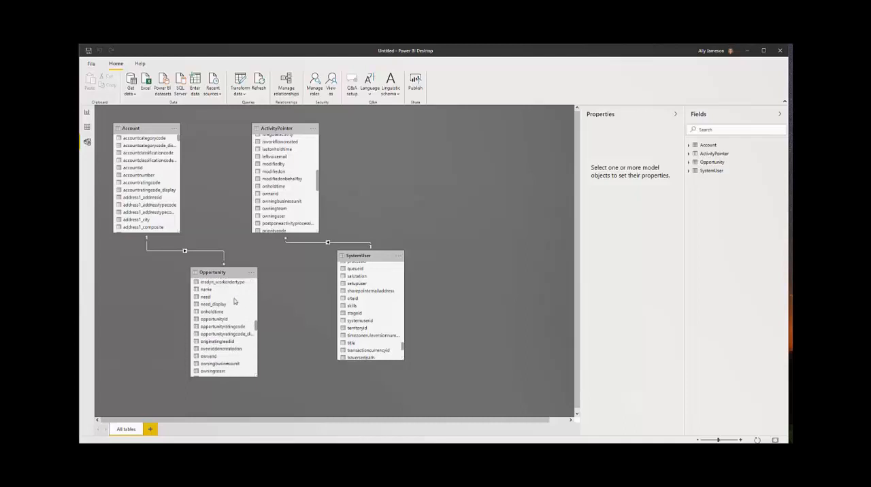
pyautogui.moveTo(216, 336); pyautogui.dragTo(360, 324)
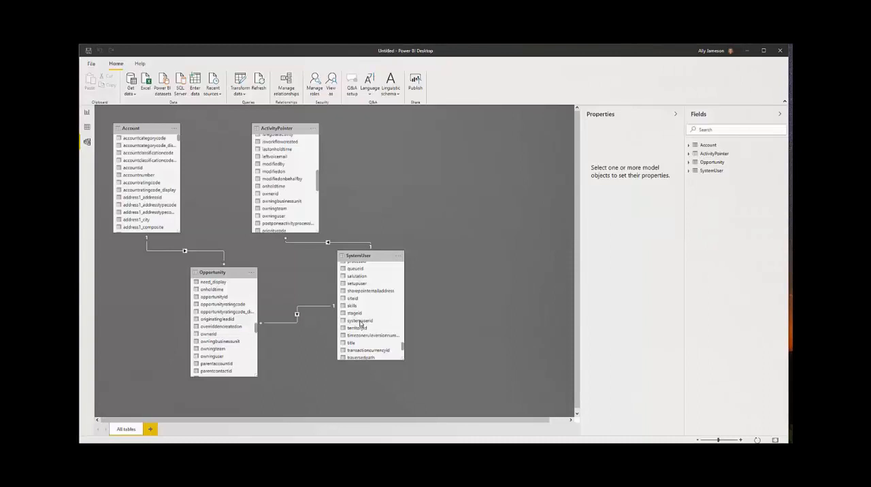
# - Create a relationship from regardingobjectid in the ActivityPointer table to accountid in the Account table
pyautogui.scroll(-1, 286, 207)
pyautogui.scroll(-3, 286, 207)
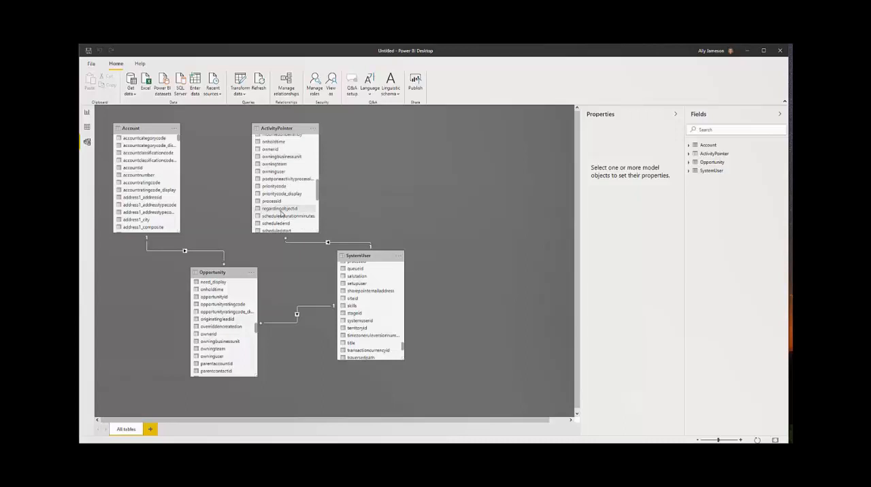
pyautogui.moveTo(281, 213); pyautogui.dragTo(162, 174)
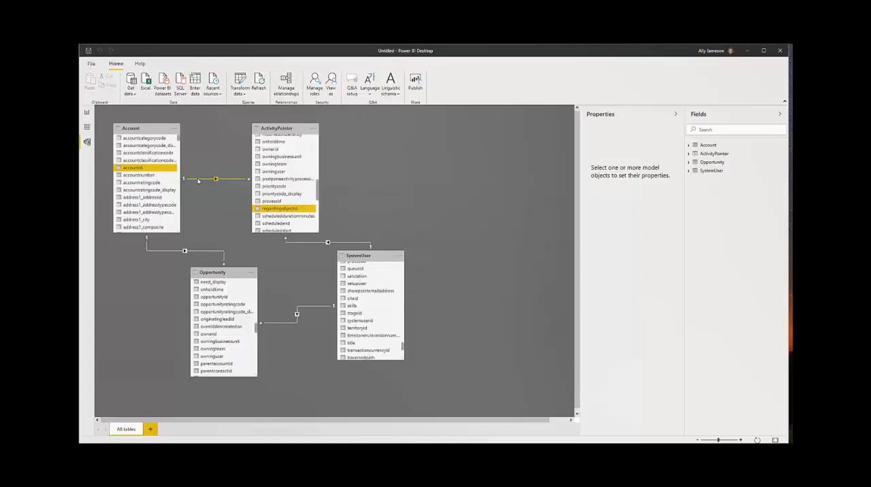
# - Open the data in the Power Query Editor and rename the ActivityPointer query as Activities
pyautogui.click(241, 95)
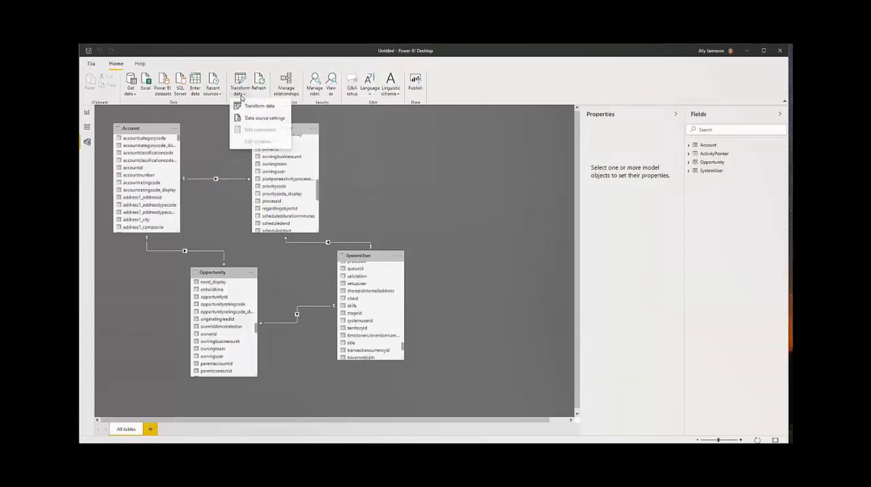
pyautogui.click(249, 107)
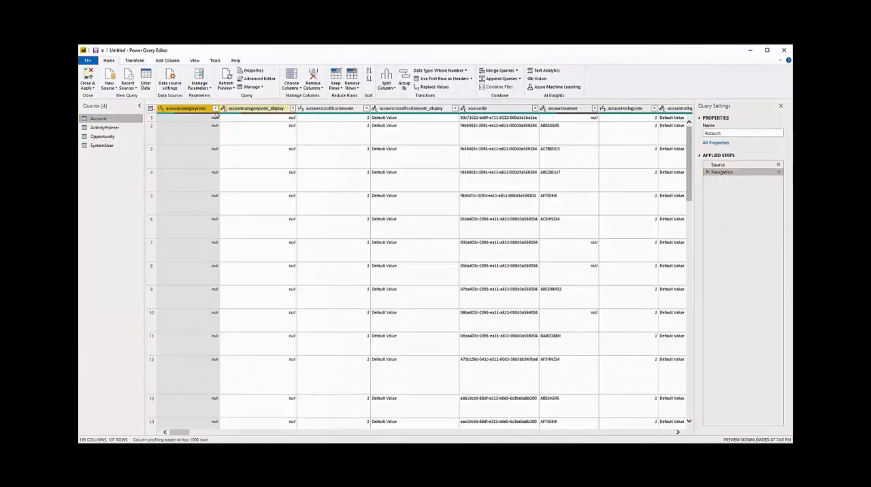
pyautogui.click(121, 128)
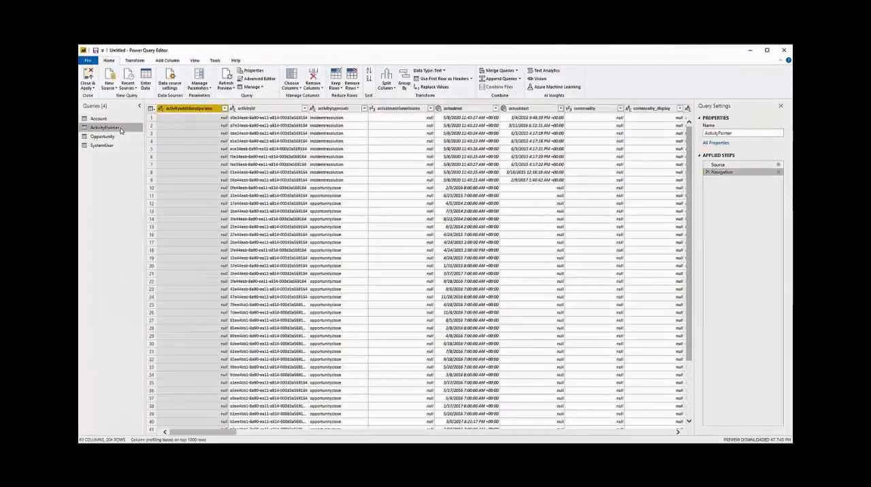
pyautogui.rightClick(121, 130)
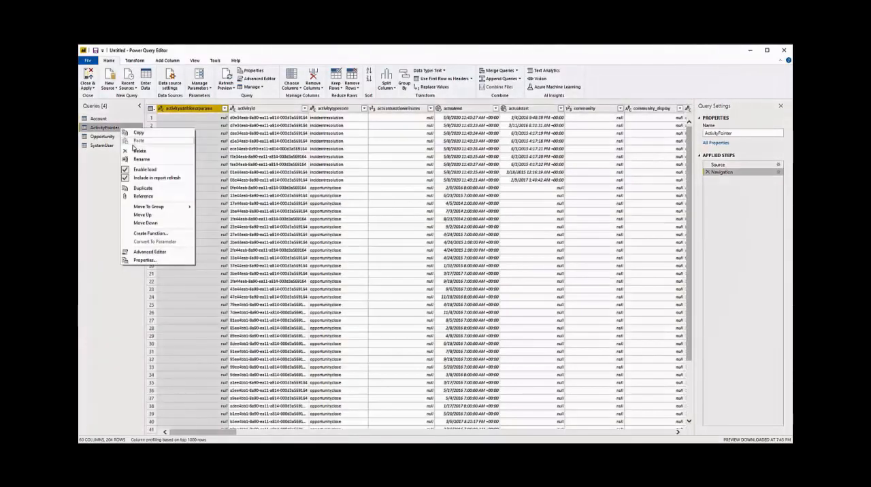
pyautogui.click(141, 160)
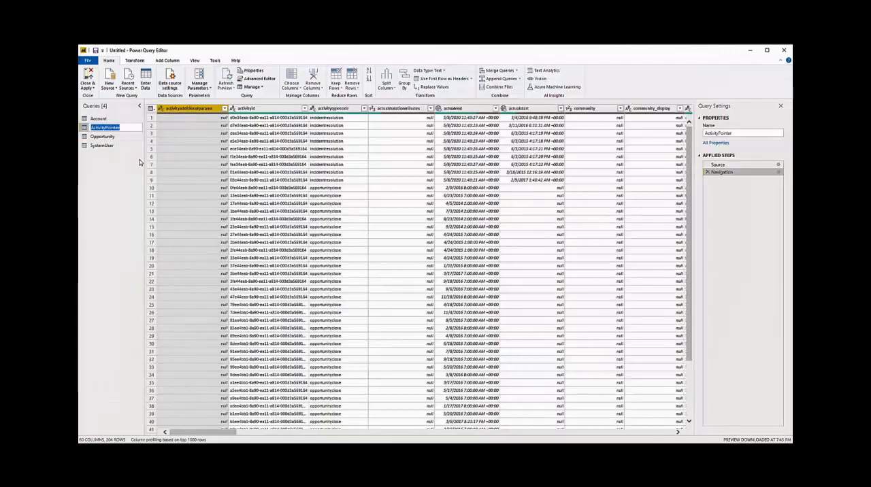
pyautogui.write('Activities')
pyautogui.press('Return')
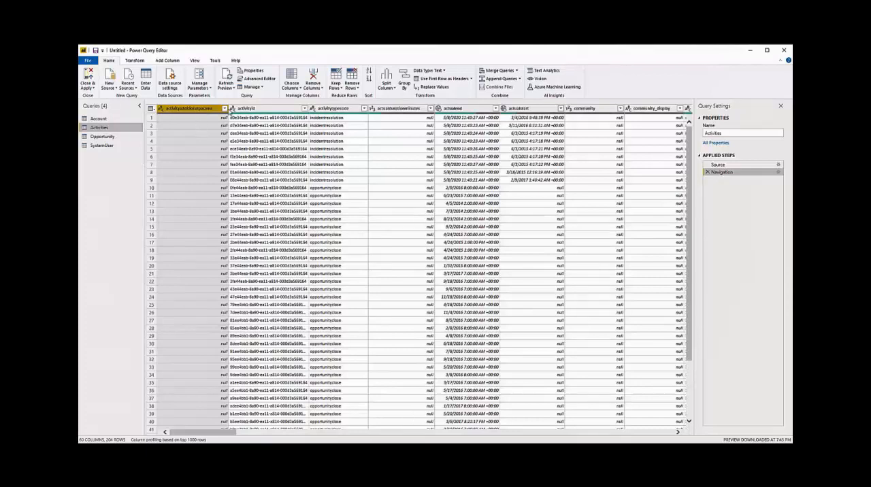
# - In the Activities query, remove the activityadditionalparams column and rename the activitytypecode column as Type
pyautogui.click(312, 88)
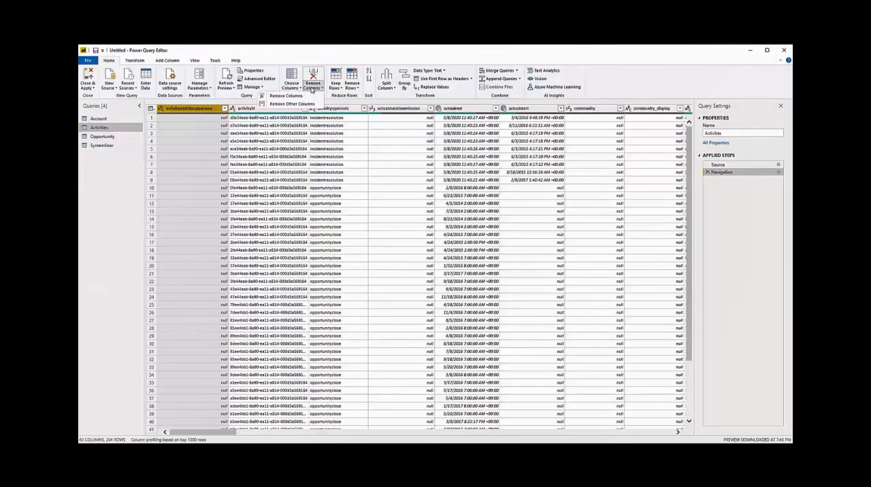
pyautogui.click(298, 96)
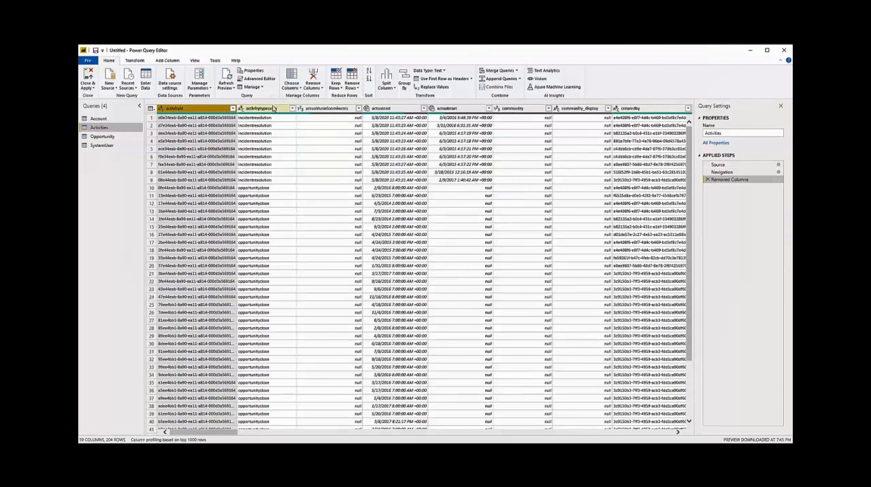
pyautogui.click(272, 109)
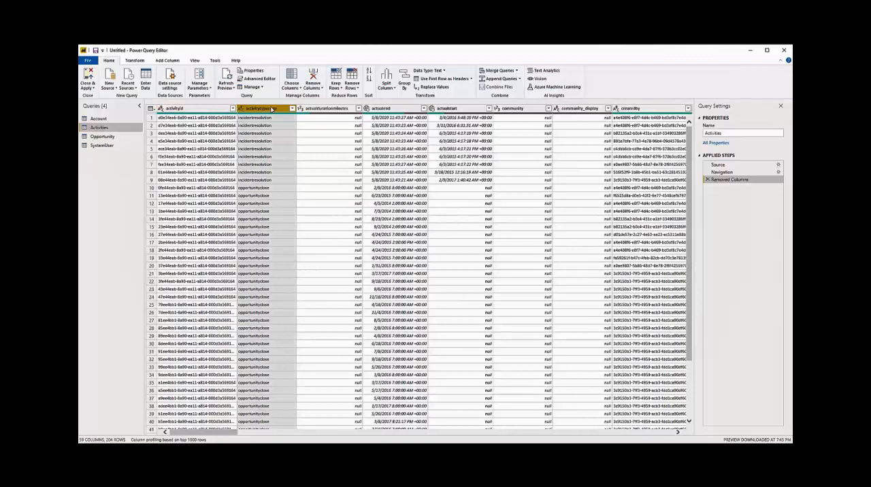
pyautogui.rightClick(272, 109)
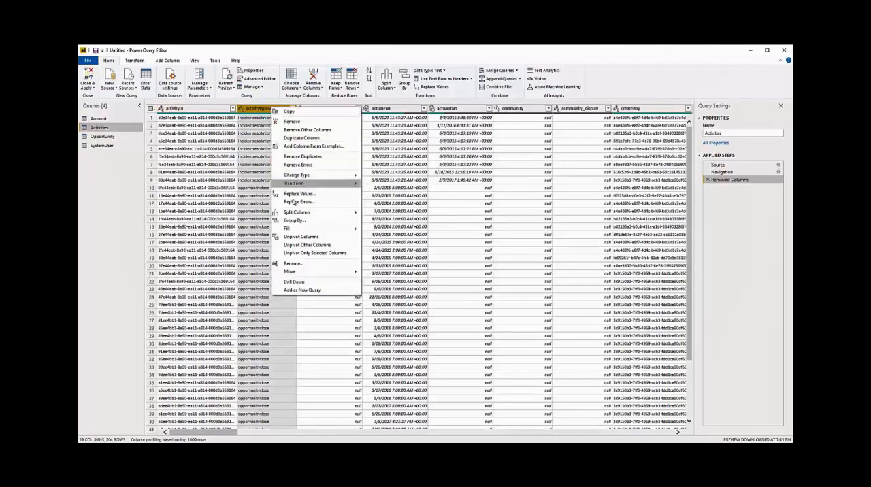
pyautogui.click(305, 265)
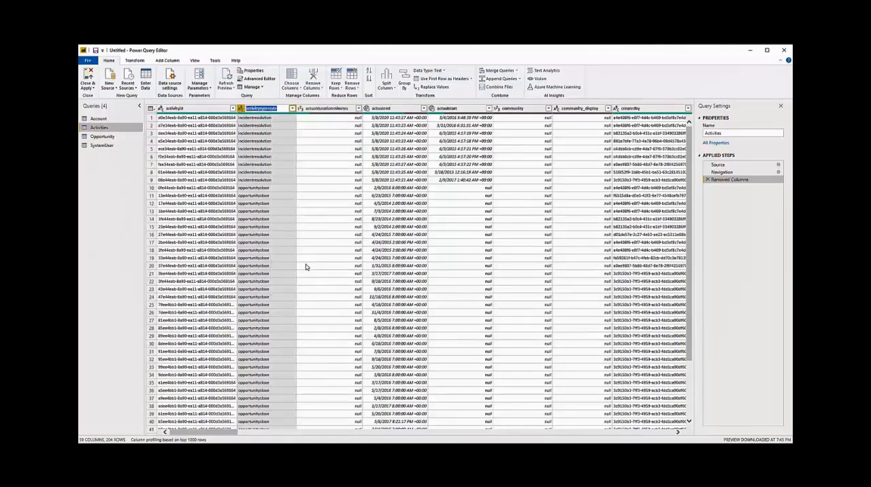
pyautogui.write('Type')
pyautogui.press('Return')
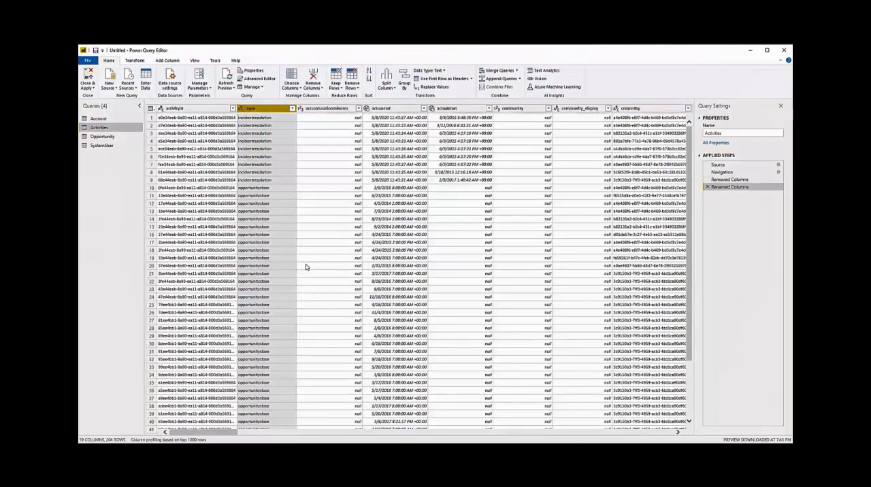
# - Filter the Type column of the Activities query to exclude bulkoperation rows
pyautogui.click(292, 109)
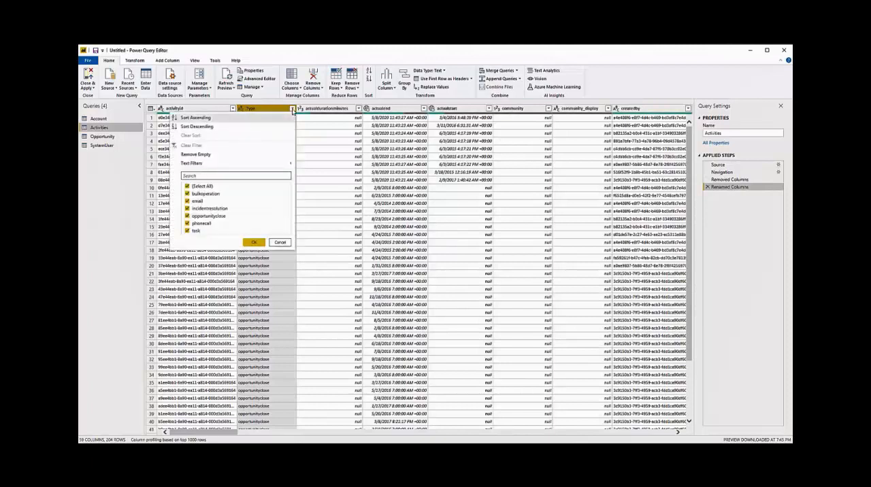
pyautogui.click(188, 194)
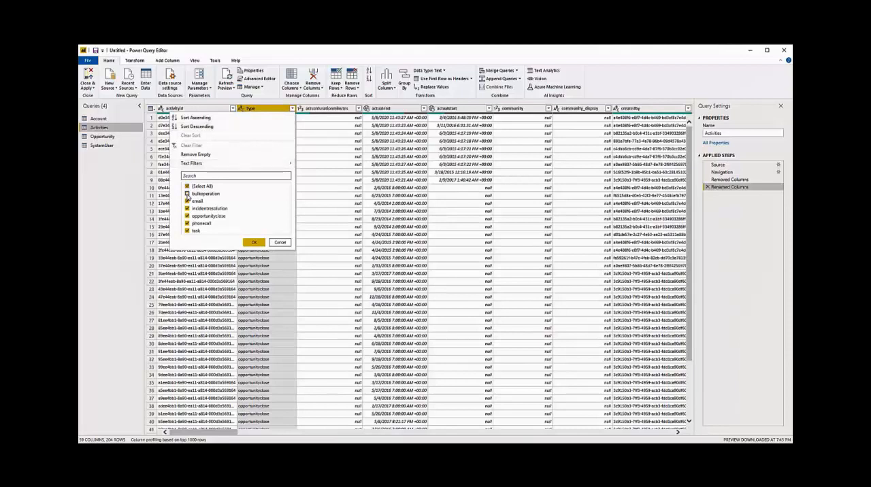
pyautogui.click(250, 243)
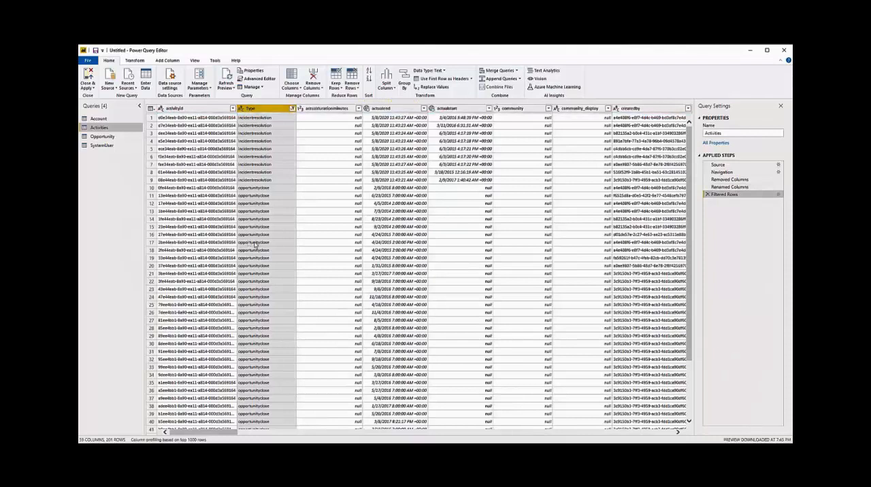
# - Replace the value task in the Type column with a check mark emoji
pyautogui.click(136, 61)
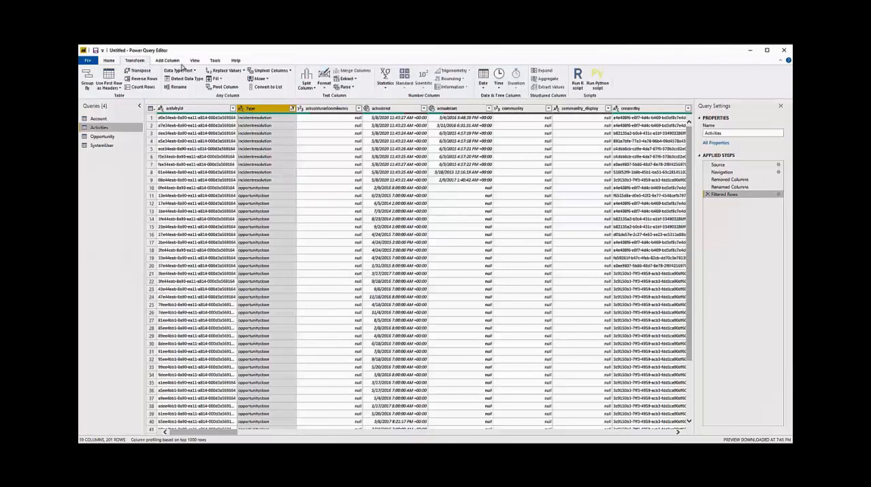
pyautogui.click(224, 70)
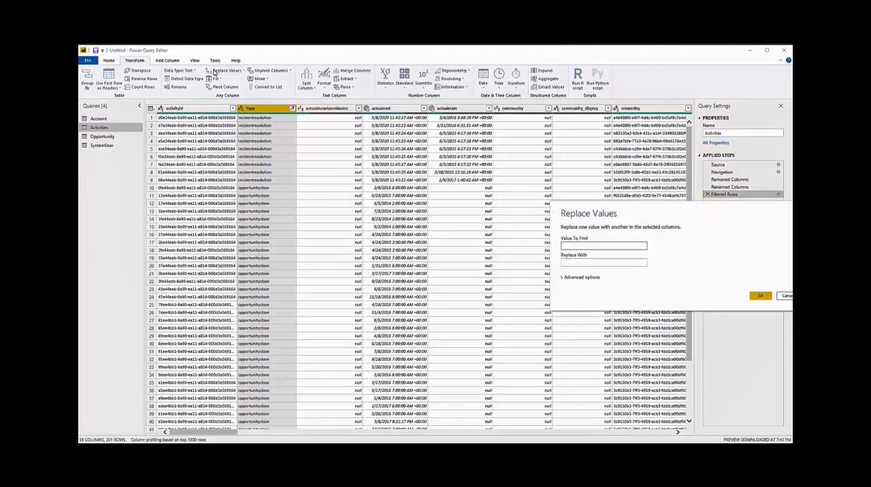
pyautogui.press('Tab')
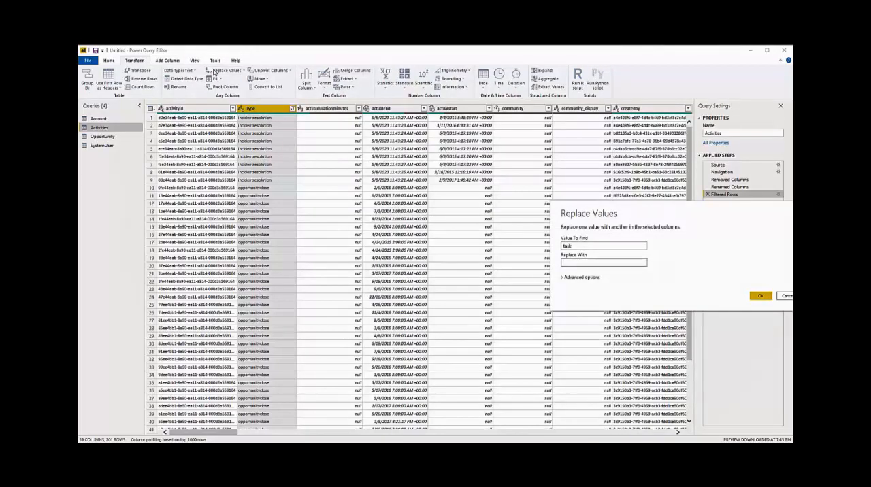
pyautogui.press('super+period')
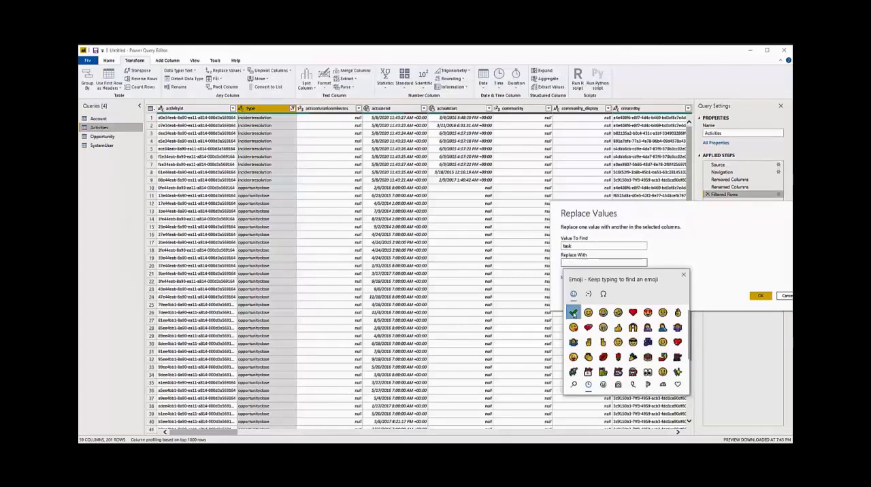
pyautogui.click(573, 313)
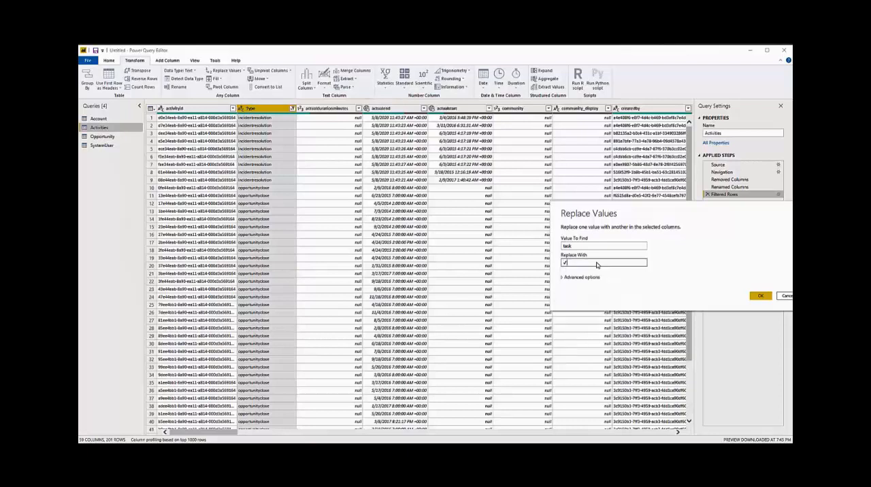
pyautogui.click(761, 296)
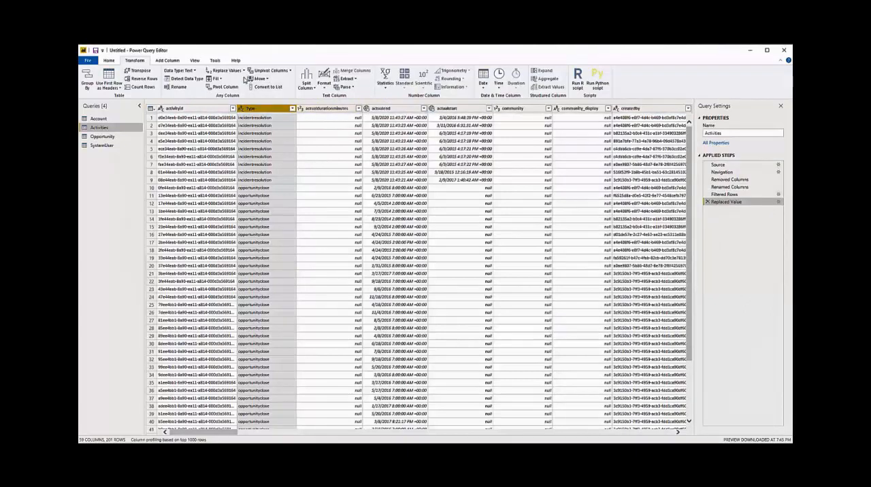
# - Replace the value phonecall in the Type column of the Activities query with the telephone receiver emoji
pyautogui.click(224, 70)
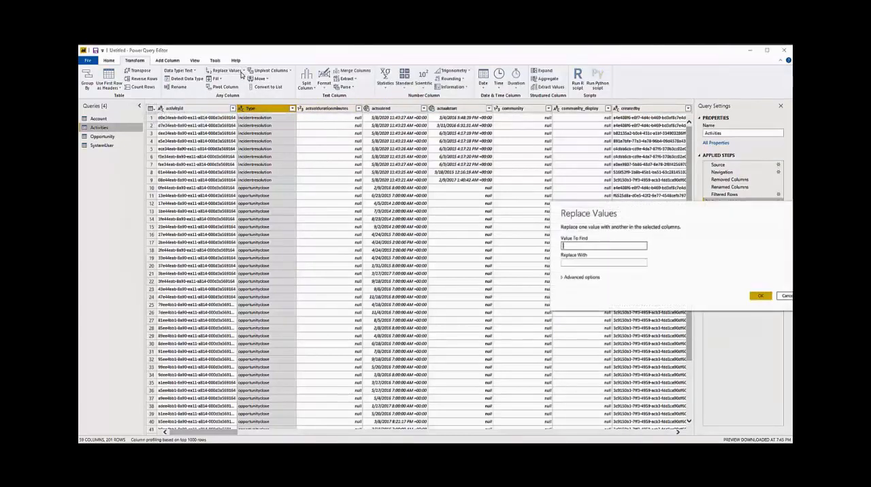
pyautogui.write('P')
pyautogui.press('Tab')
pyautogui.press('super+period')
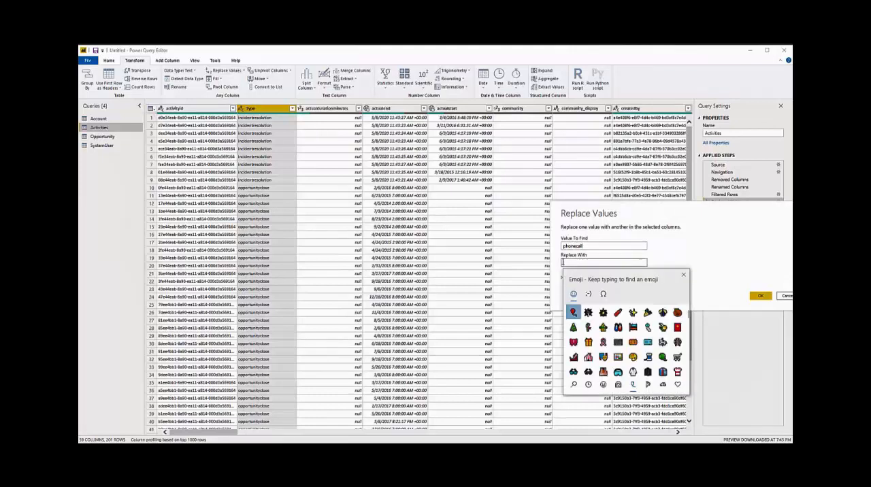
pyautogui.scroll(-5, 608, 328)
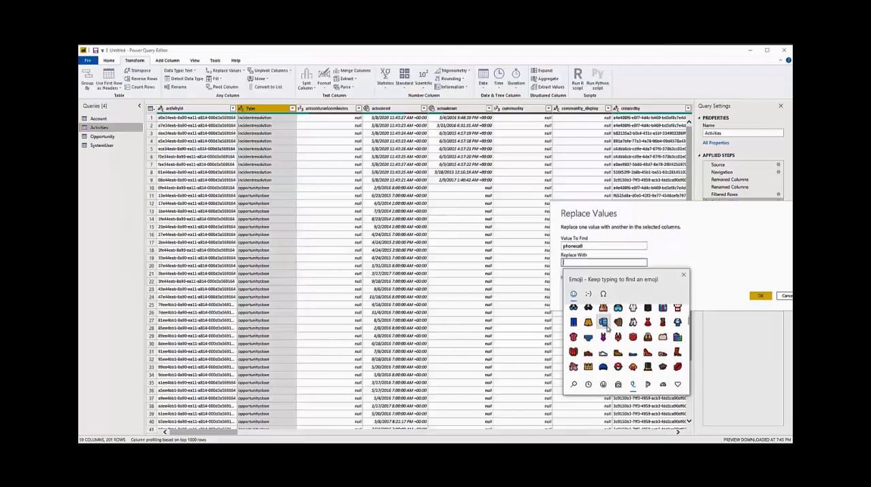
pyautogui.scroll(-5, 608, 328)
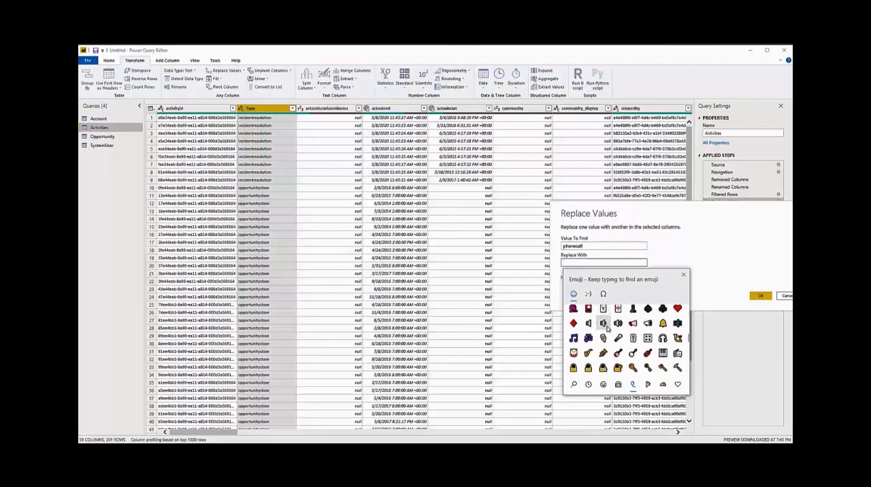
pyautogui.scroll(-2, 608, 328)
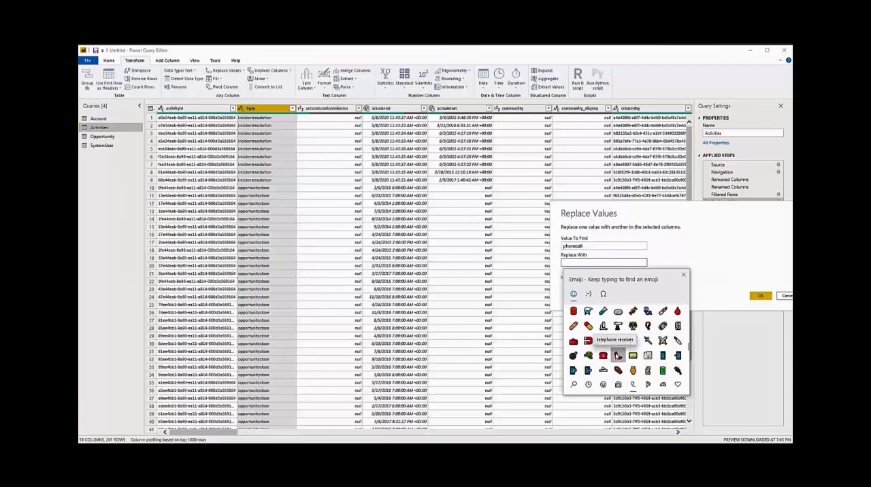
pyautogui.click(618, 356)
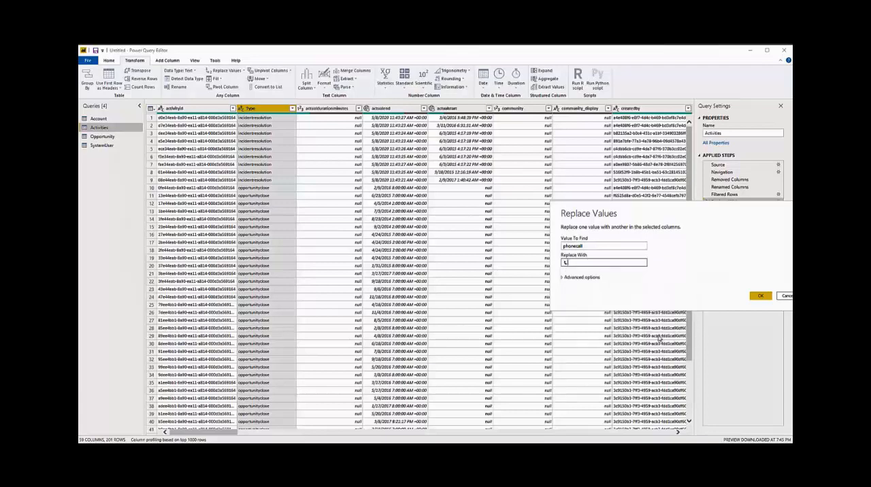
pyautogui.click(760, 298)
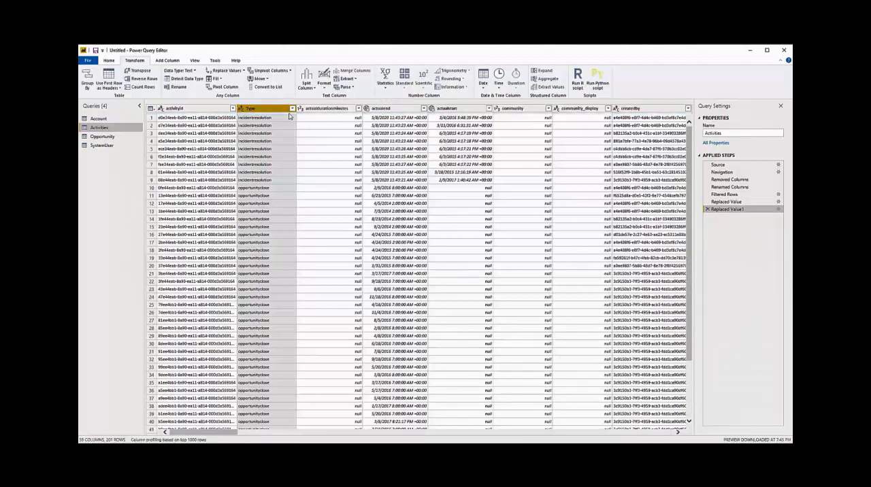
# - Replace the value email in the Type column of the Activities query with an envelope emoji
pyautogui.click(228, 71)
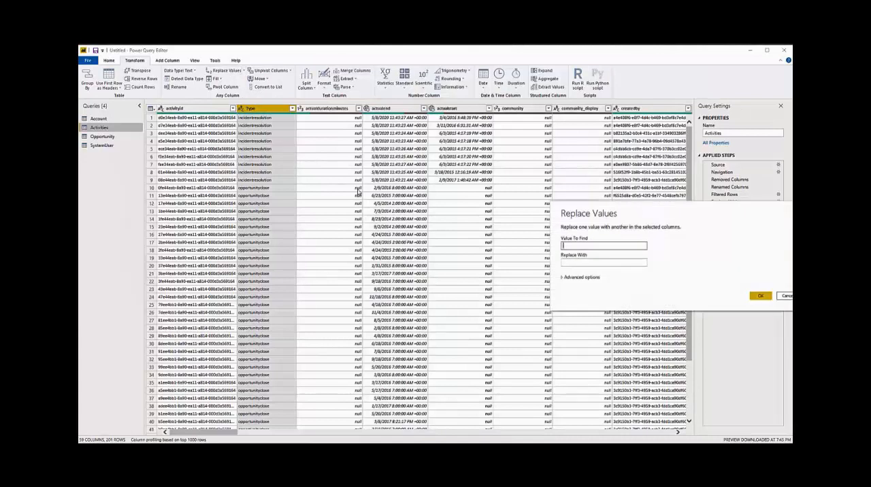
pyautogui.write('email')
pyautogui.press('Tab')
pyautogui.press('super+period')
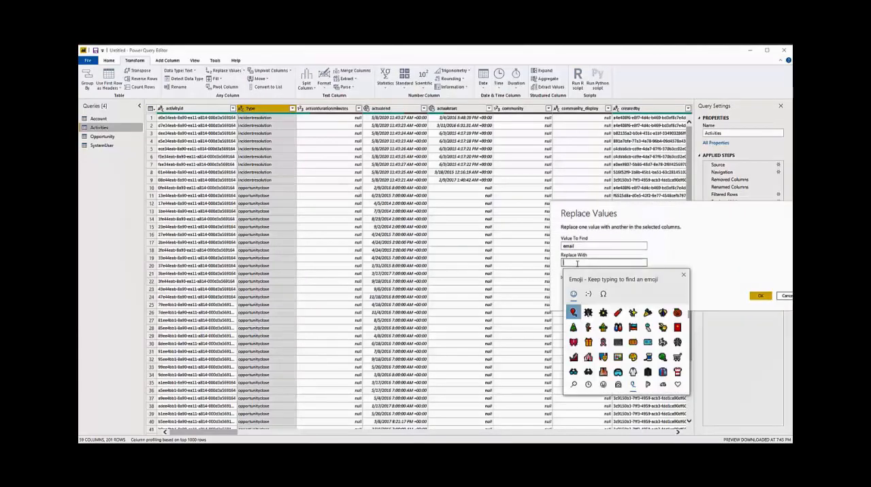
pyautogui.scroll(-5, 640, 334)
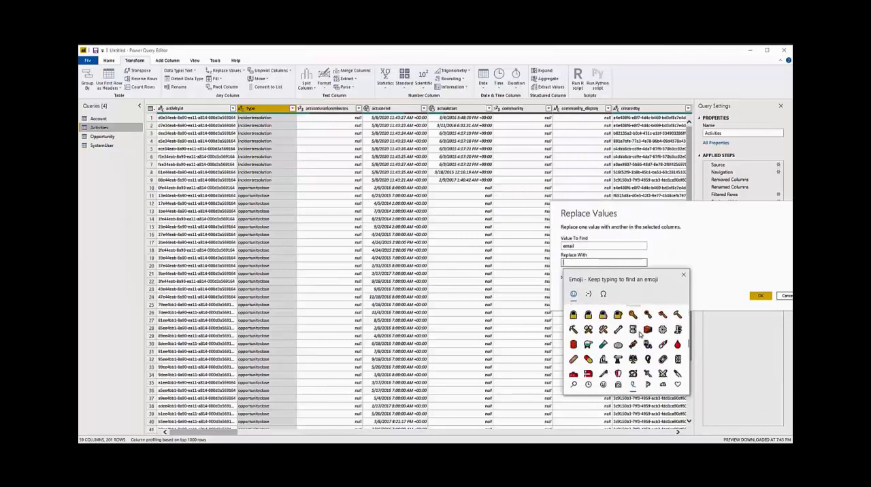
pyautogui.scroll(-3, 640, 334)
pyautogui.click(677, 333)
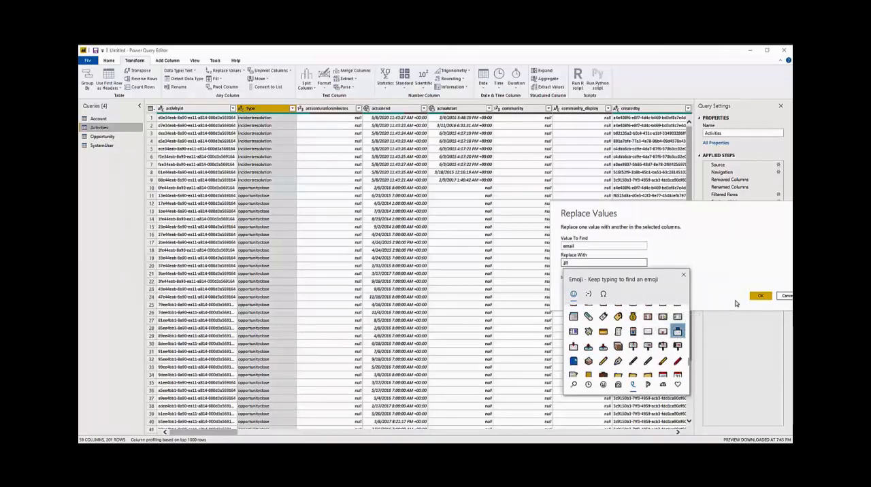
pyautogui.click(761, 295)
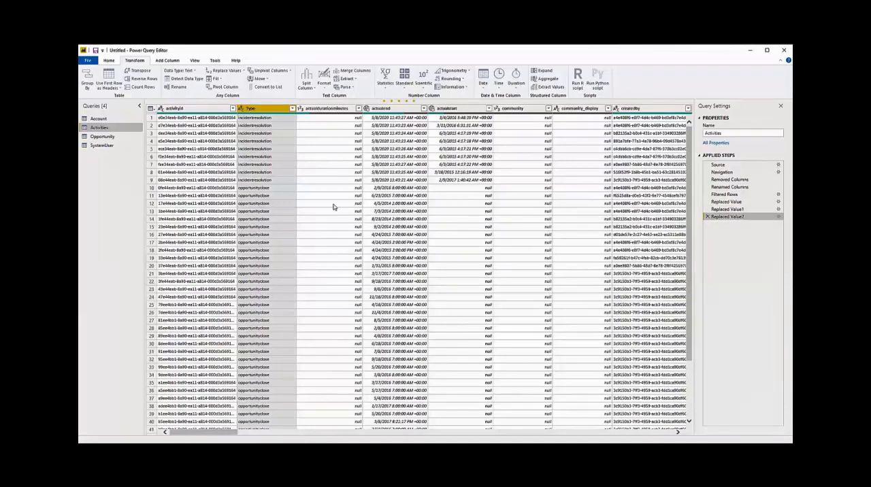
# - Check the replaced Type values in the Activities query and change the actualend column's data type to Date
pyautogui.scroll(-17, 283, 197)
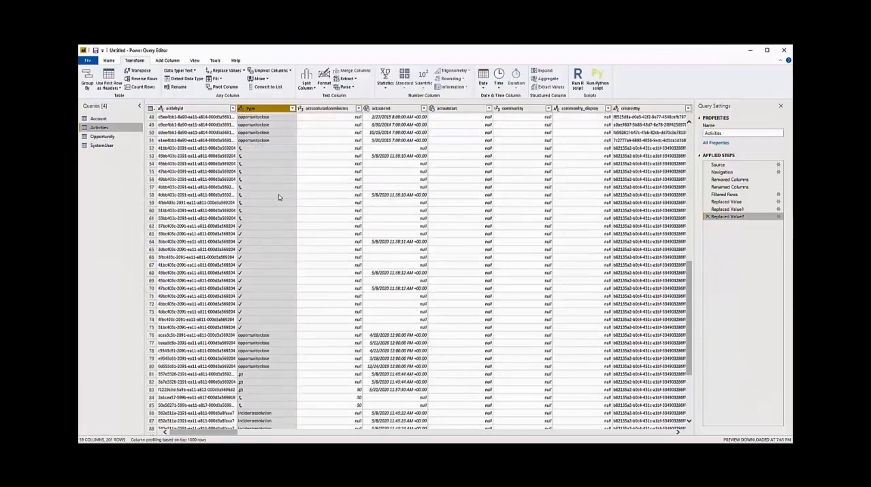
pyautogui.scroll(-2, 278, 197)
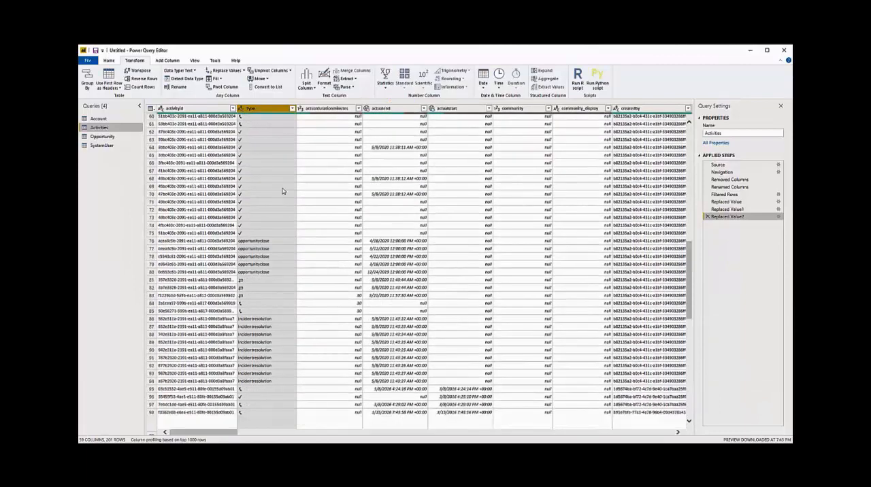
pyautogui.click(381, 108)
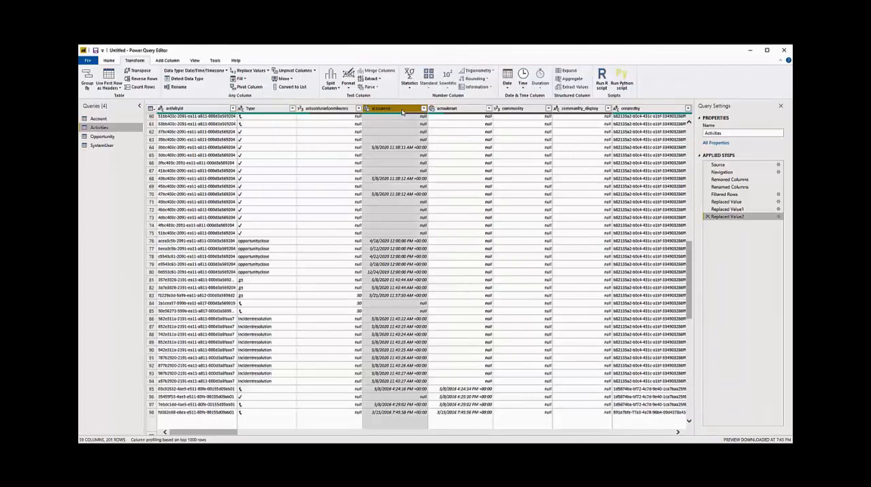
pyautogui.click(217, 71)
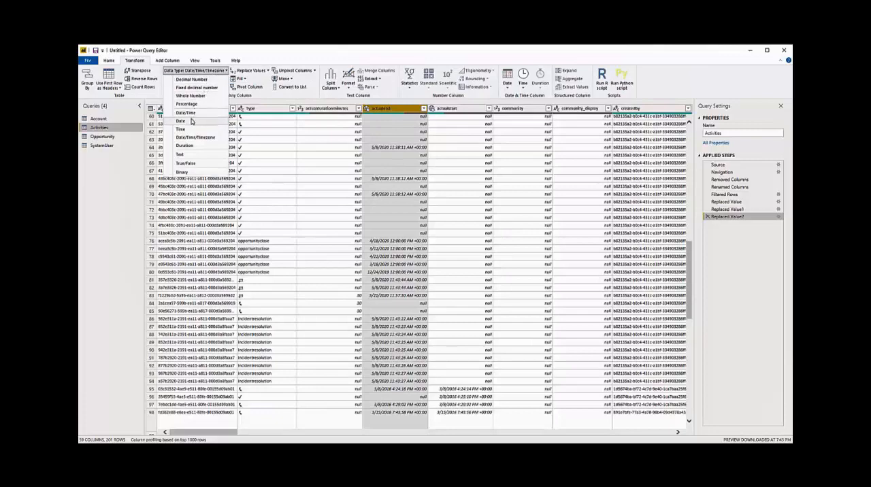
pyautogui.click(181, 120)
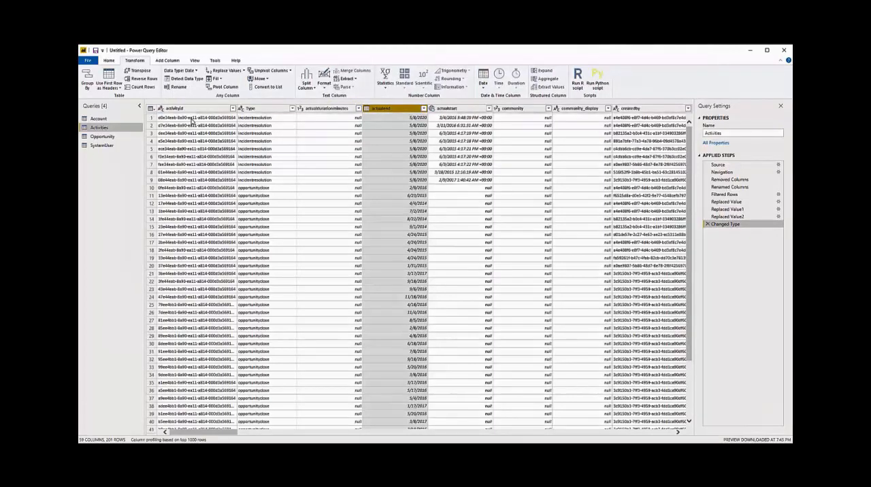
# - Rename the SystemUser query as User
pyautogui.click(107, 147)
pyautogui.rightClick(107, 146)
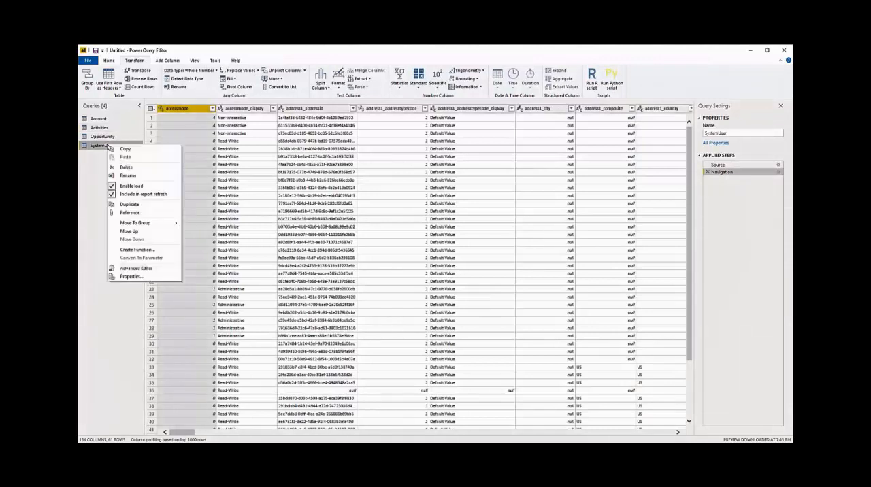
pyautogui.click(127, 179)
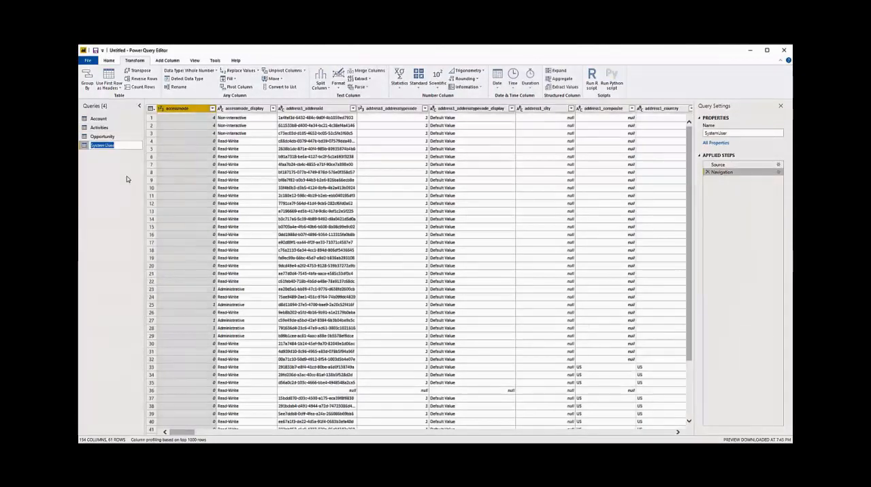
pyautogui.write('User')
pyautogui.press('Return')
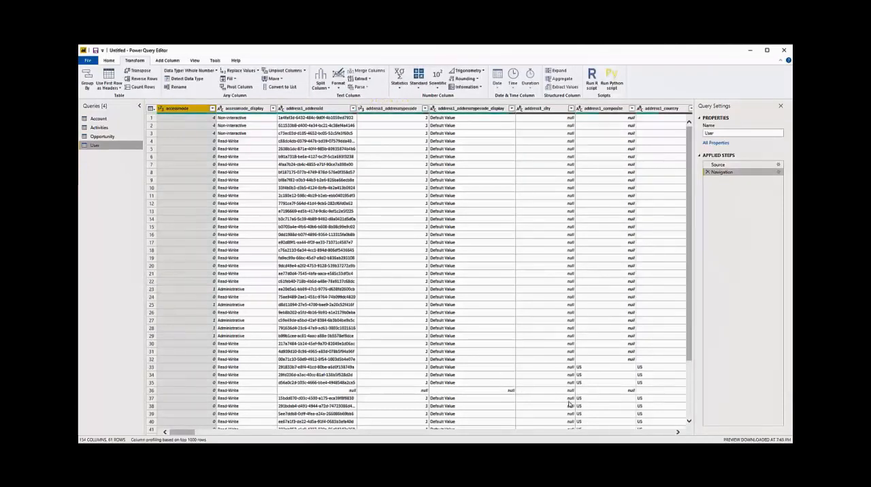
# - Rename the fullname column of the User query as Full Name
pyautogui.hscroll(10, 566, 433)
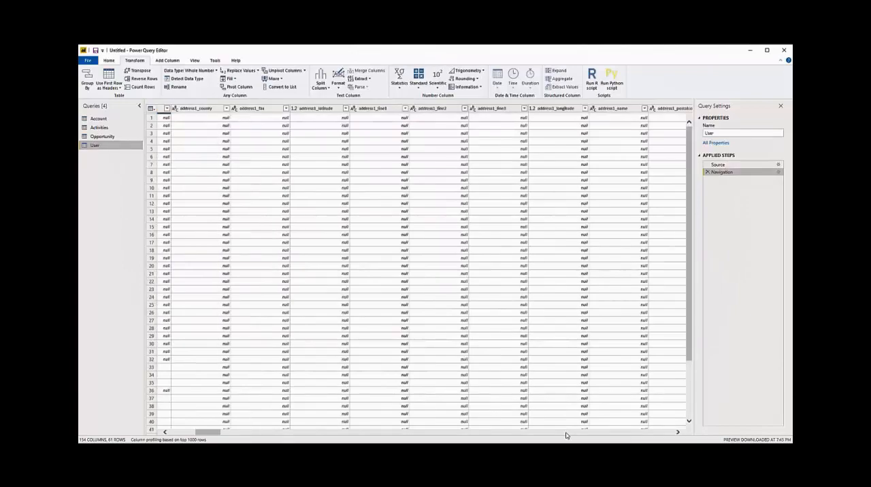
pyautogui.hscroll(10, 566, 435)
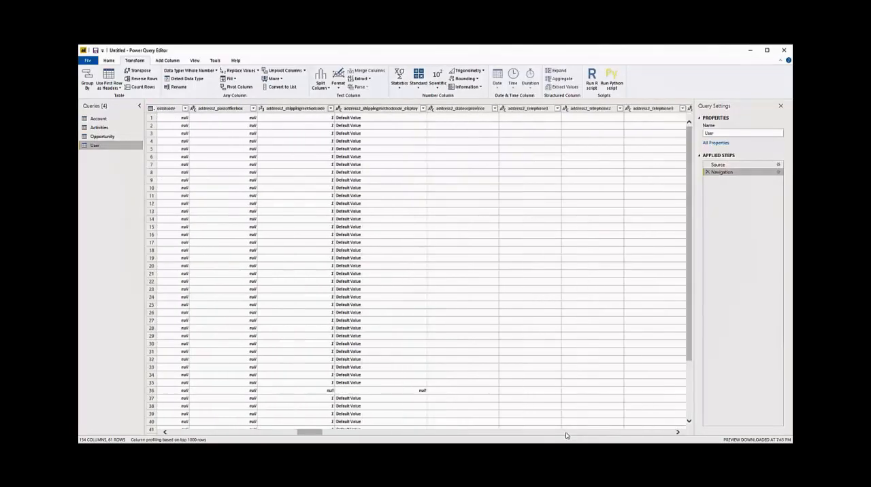
pyautogui.hscroll(10, 565, 436)
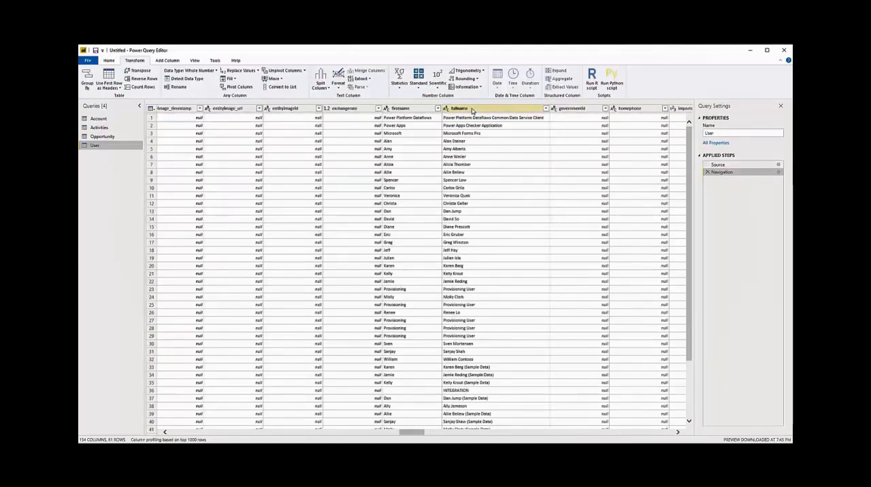
pyautogui.rightClick(472, 111)
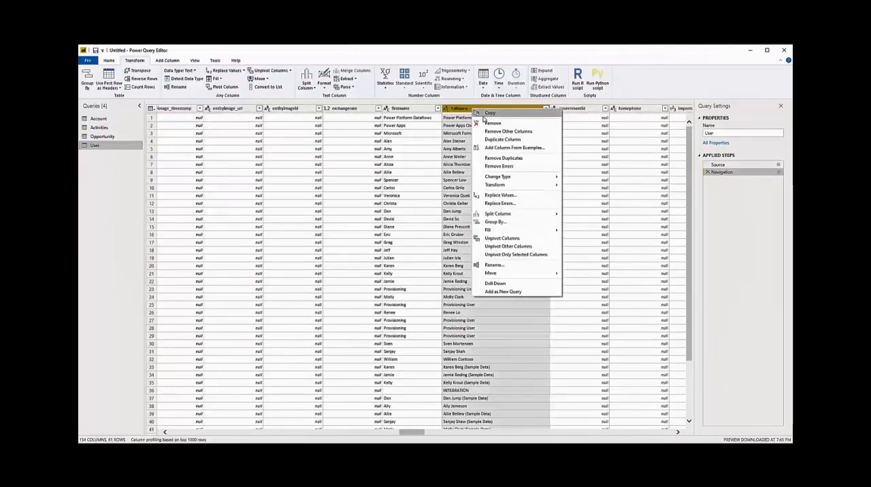
pyautogui.click(494, 264)
pyautogui.write('Full Name')
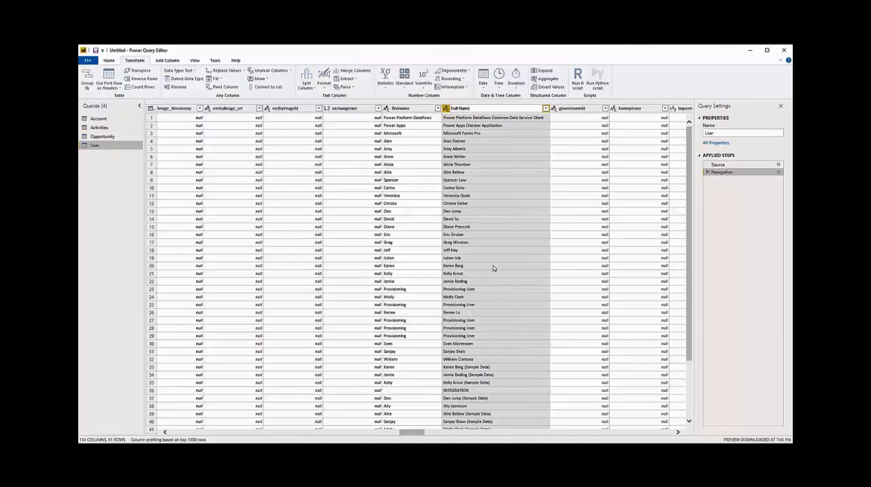
pyautogui.press('Return')
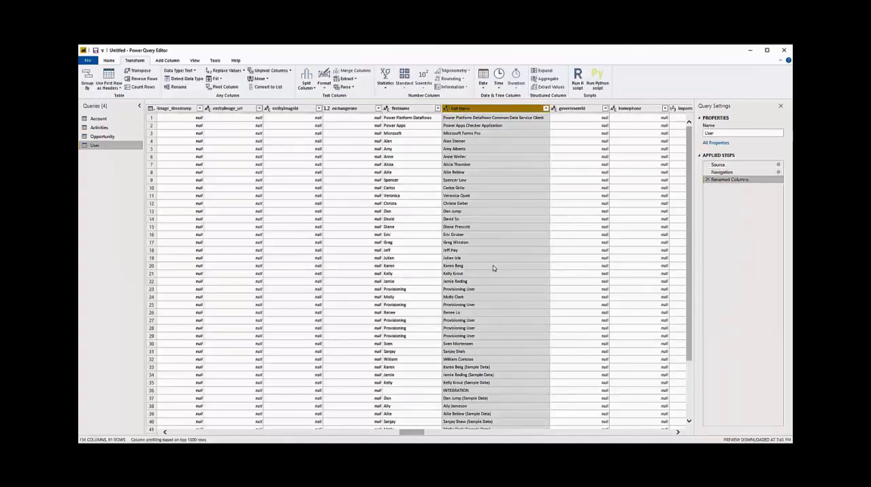
# - Try removing the accessmode column from the User query and delete the resulting applied step
pyautogui.moveTo(408, 433); pyautogui.dragTo(153, 430)
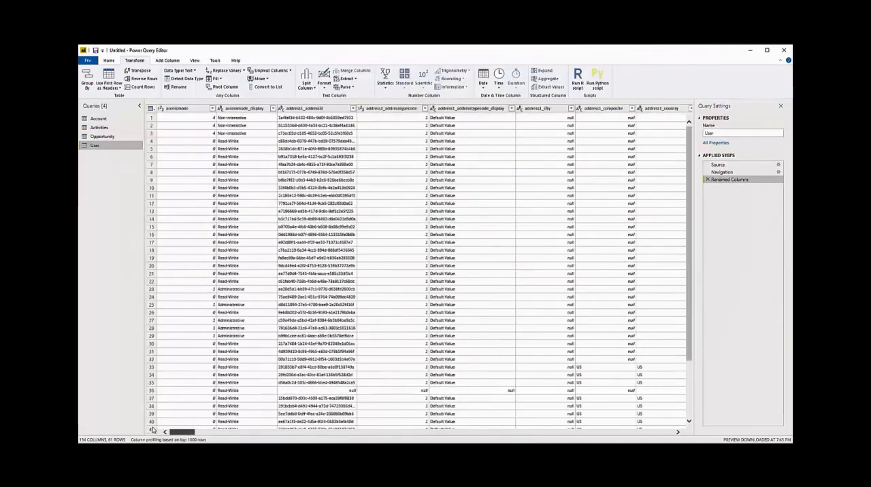
pyautogui.click(186, 111)
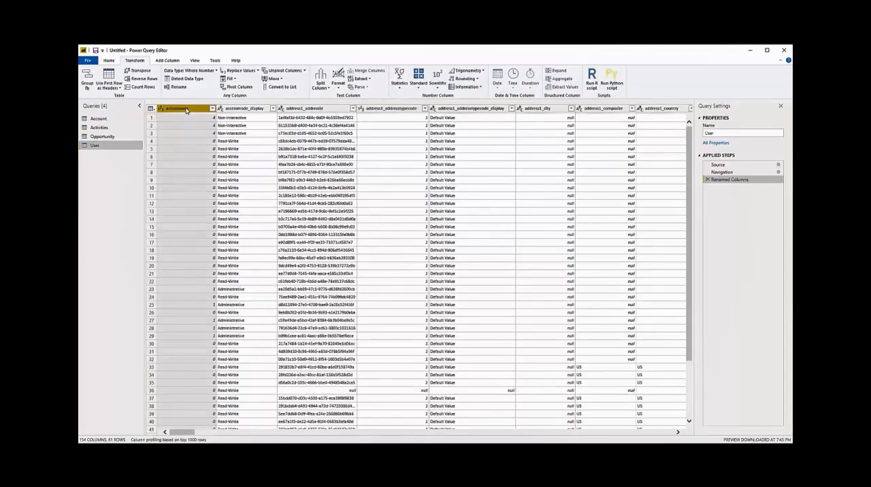
pyautogui.click(110, 60)
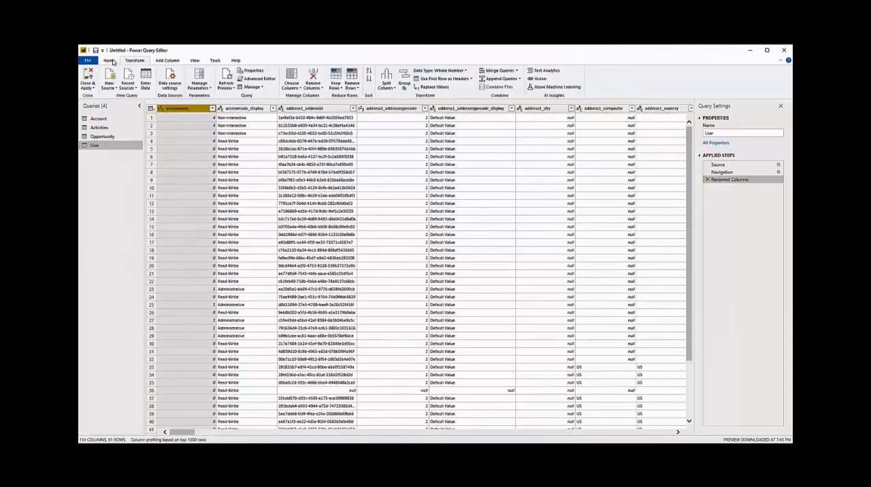
pyautogui.click(313, 87)
pyautogui.click(287, 96)
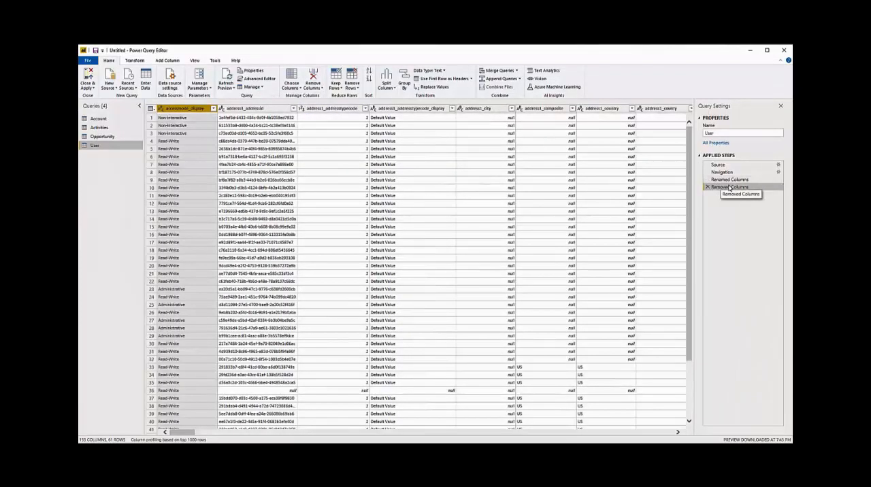
pyautogui.click(708, 188)
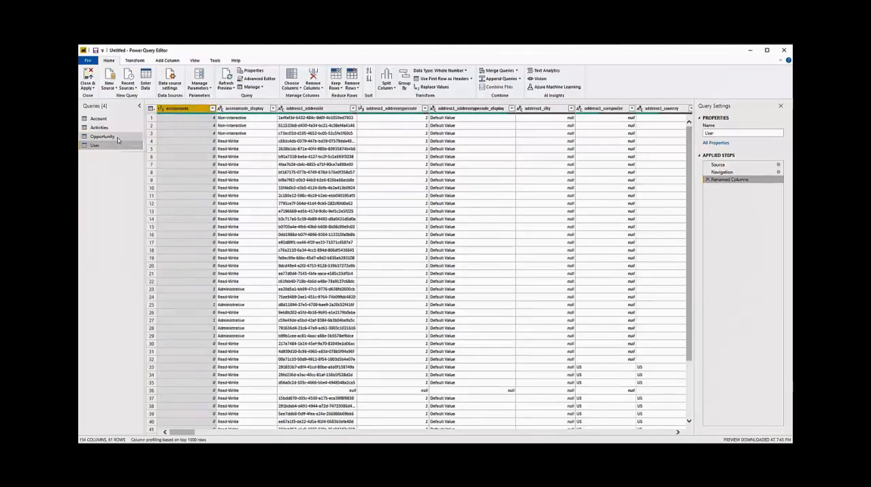
# - Return to the Activities query
pyautogui.click(100, 128)
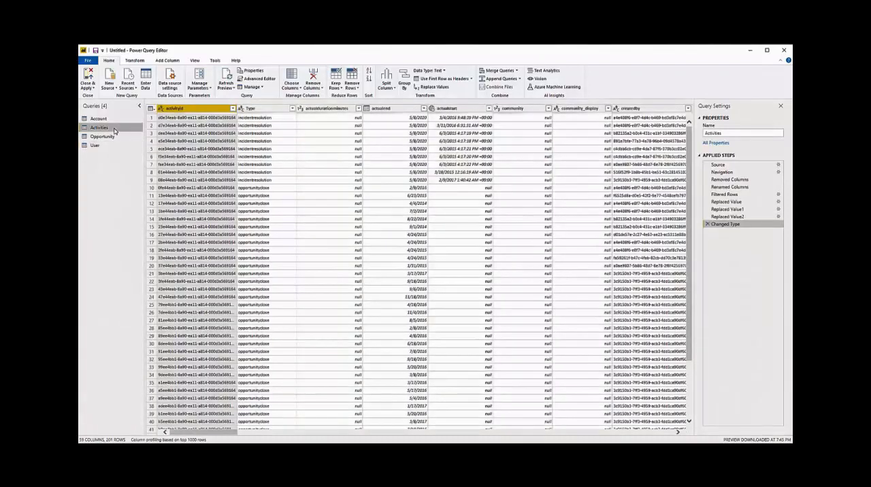